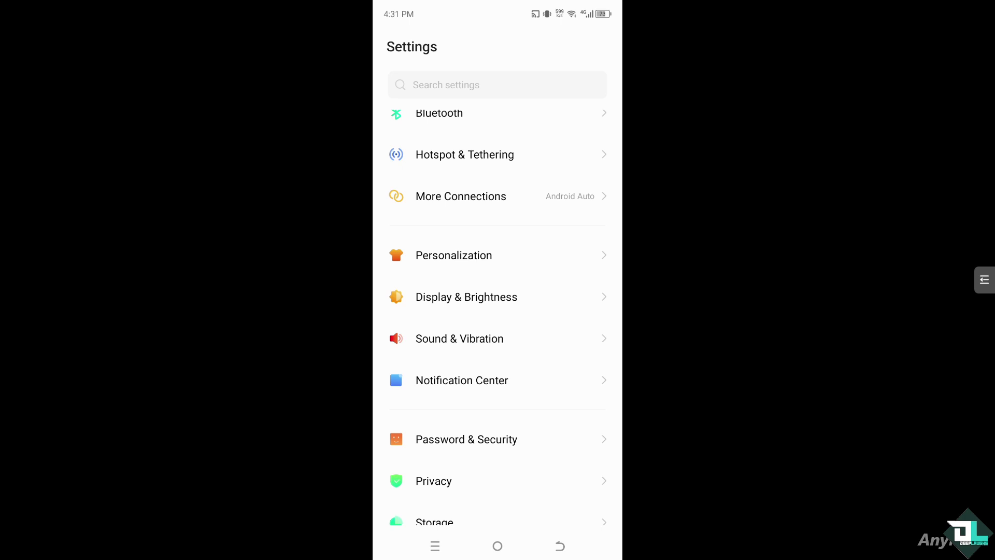
scroll(497, 317, "down", 1)
scroll(498, 317, "down", 2)
scroll(498, 318, "down", 3)
scroll(497, 318, "down", 5)
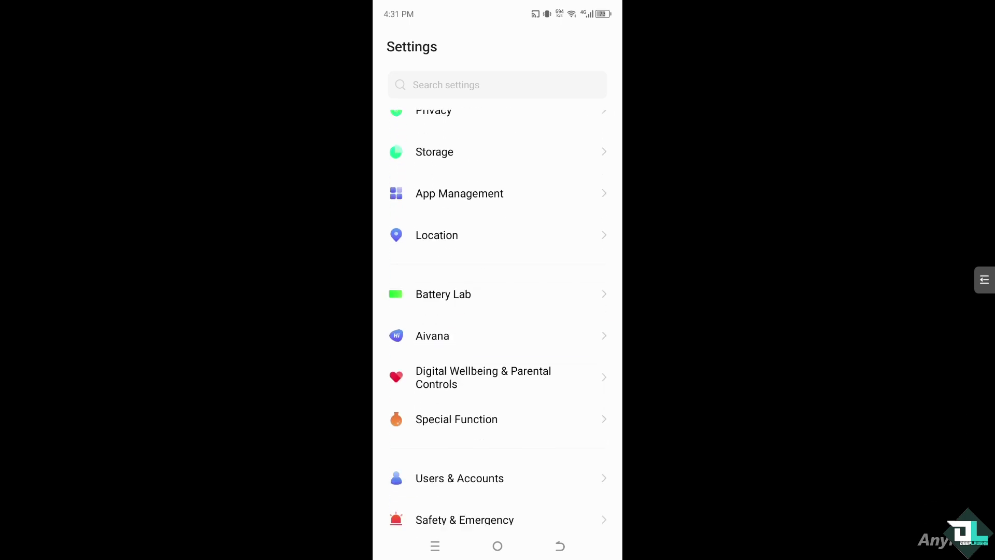
scroll(497, 317, "down", 3)
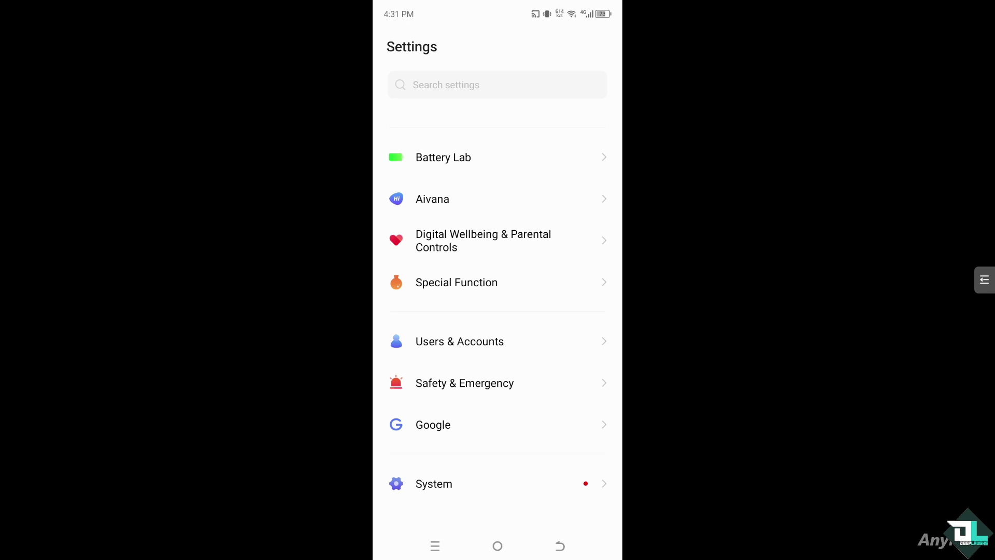
Open the Google entry at the bottom of the Settings list.
left_click(433, 425)
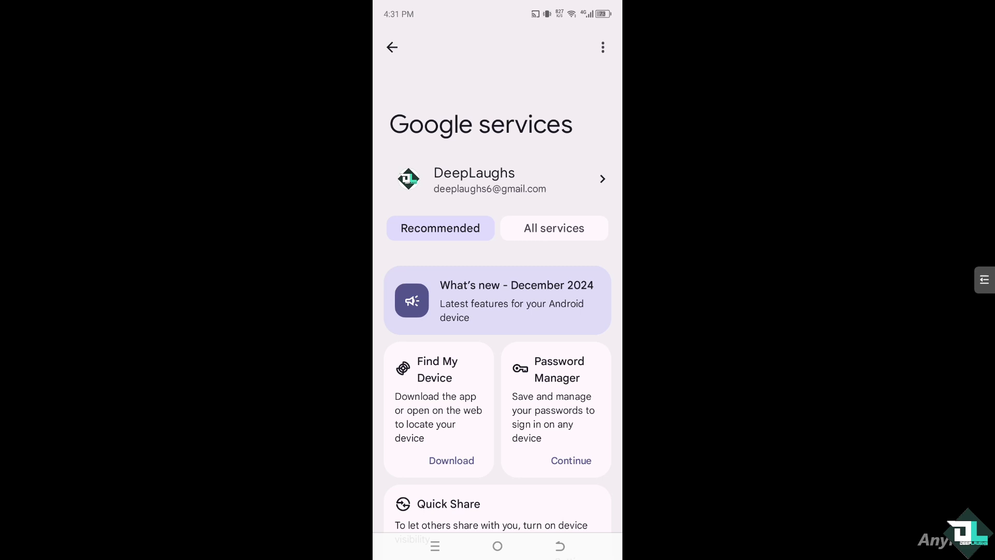
Continue on the Password Manager card in Google services' Recommended tab.
left_click(555, 404)
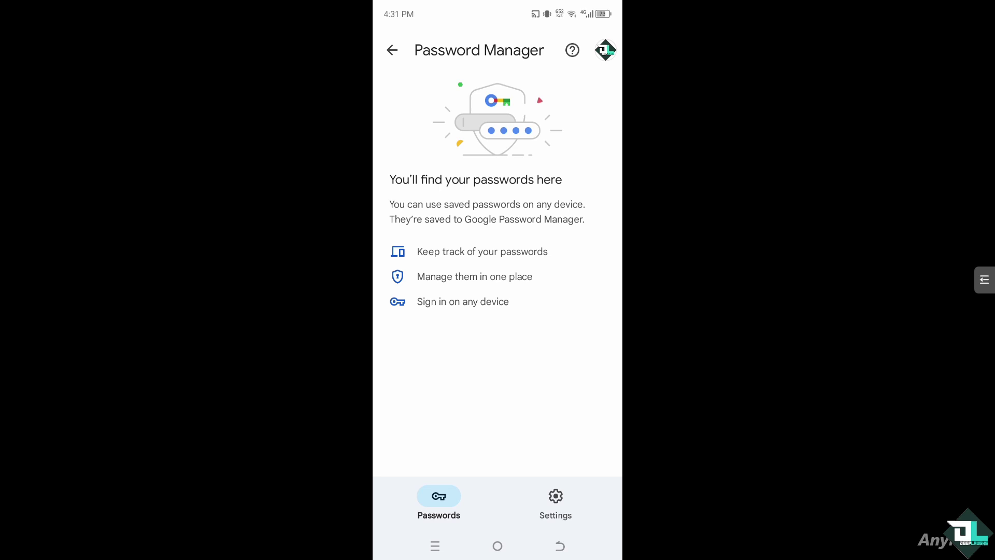
Show Google Password Manager's settings with the Export passwords option.
left_click(555, 503)
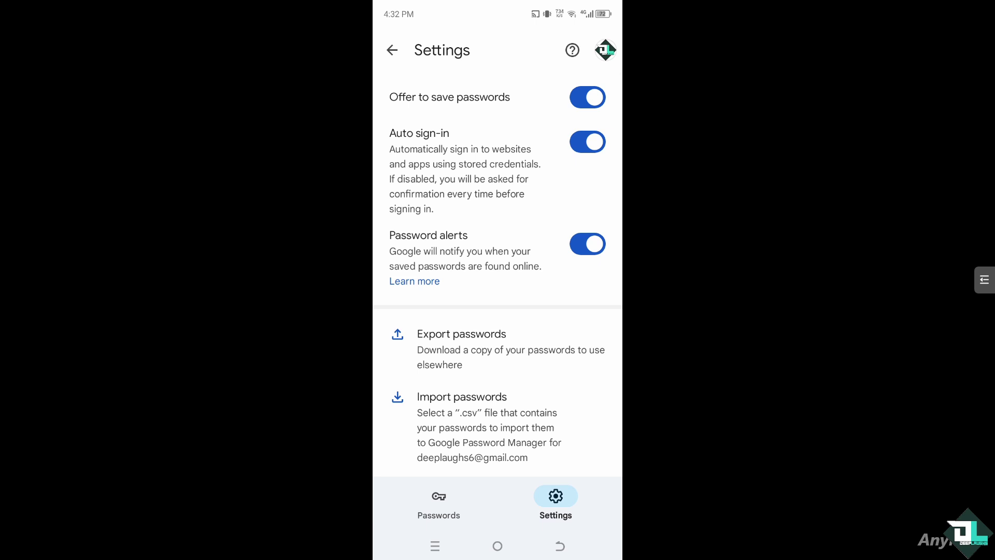
scroll(497, 272, "down", 3)
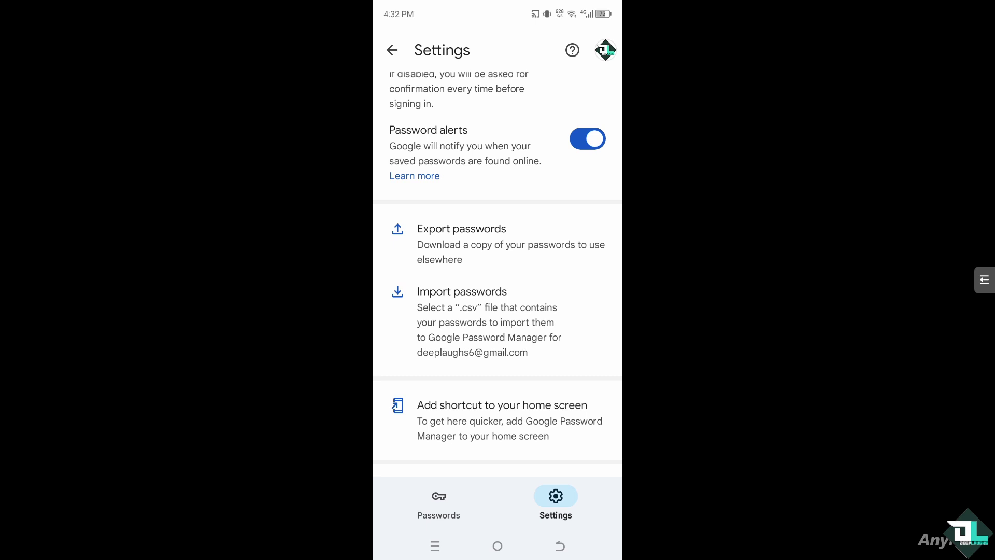
scroll(497, 272, "up", 2)
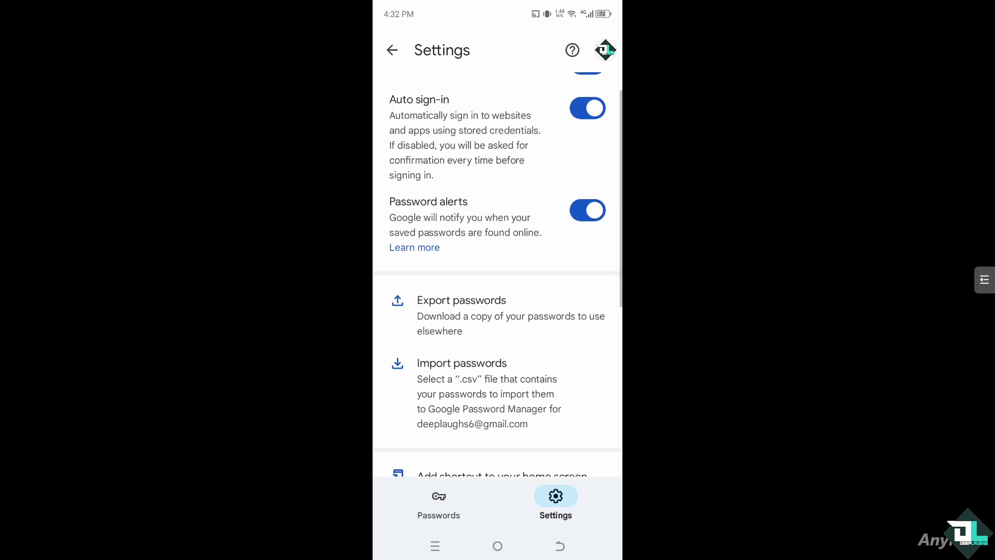
scroll(498, 272, "up", 1)
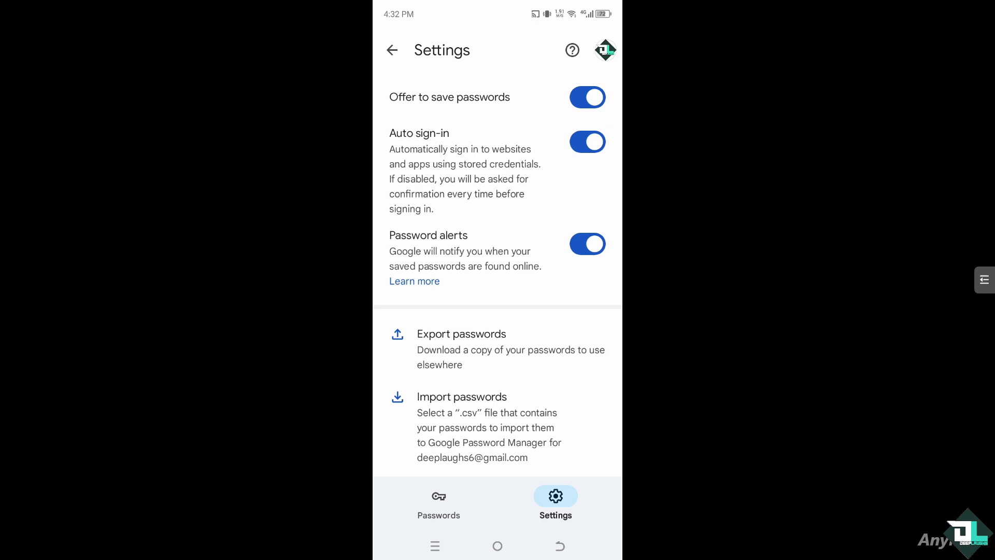
Export the saved passwords and save 'Google Passwords.csv' into Downloads.
left_click(461, 333)
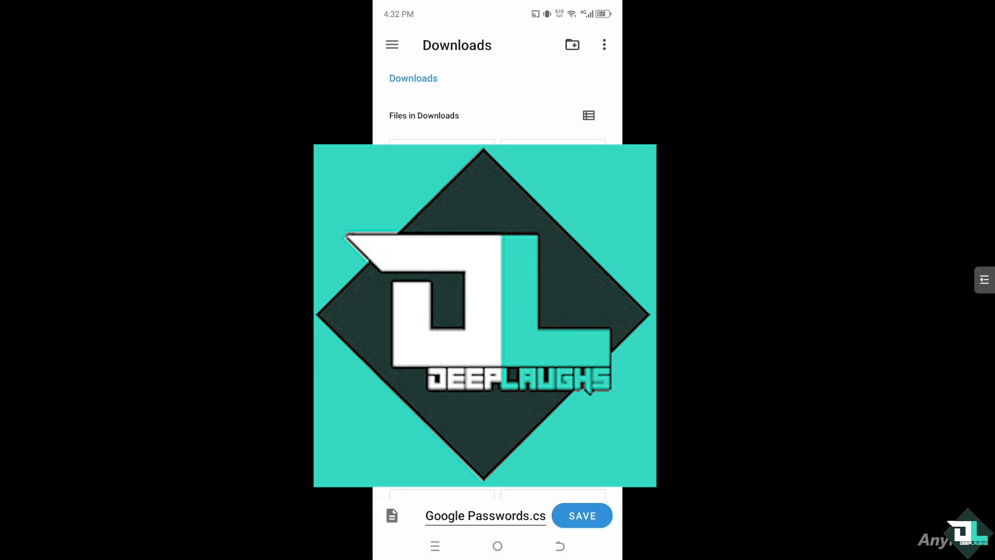
left_click(582, 516)
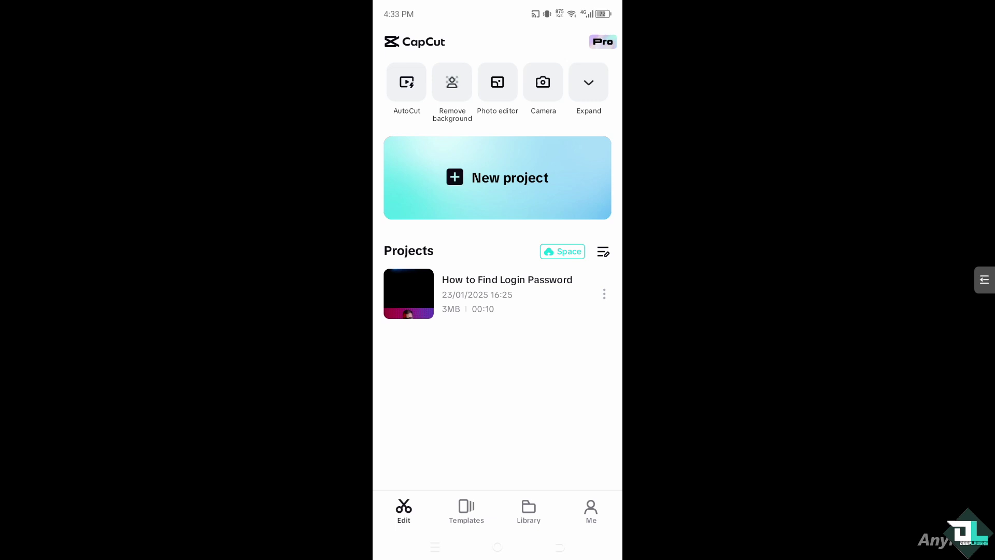
Go to CapCut's Me profile tab and open its Settings.
left_click(591, 510)
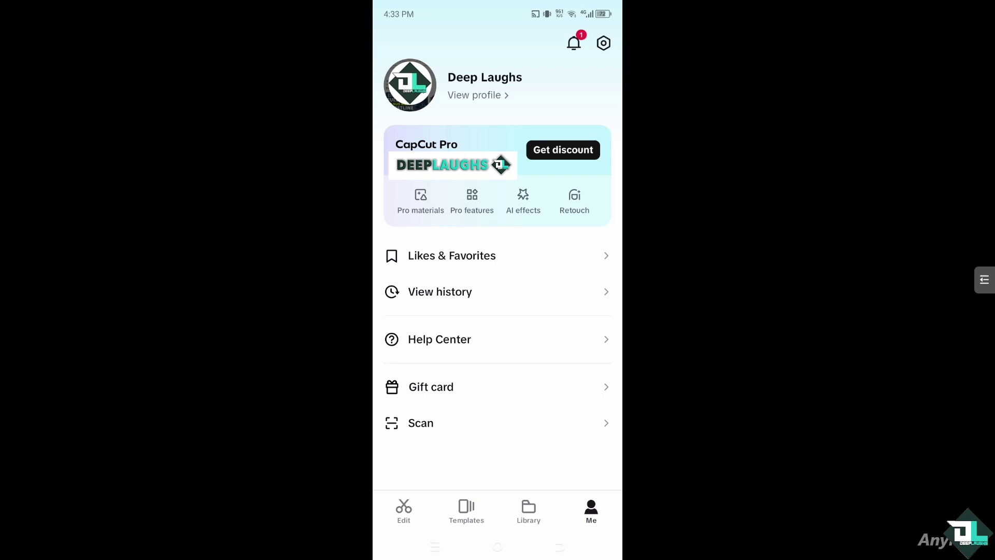
left_click(603, 42)
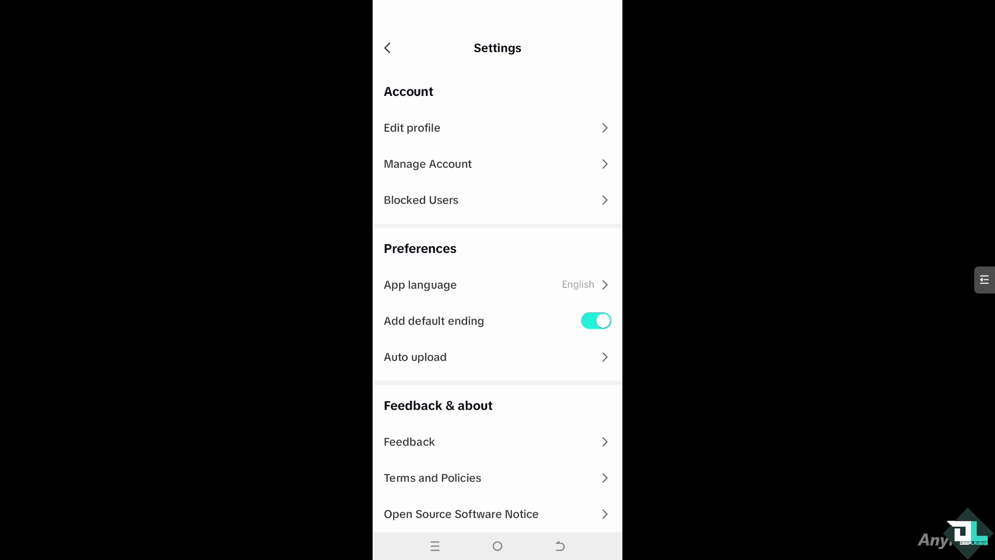
Open CapCut's Manage accounts and reach the Password verification screen.
left_click(427, 164)
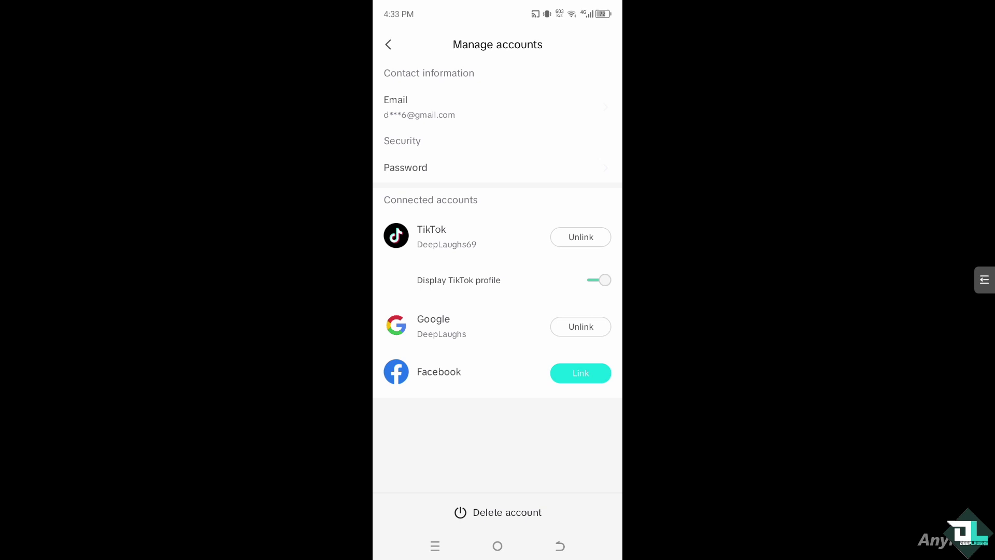
left_click(405, 167)
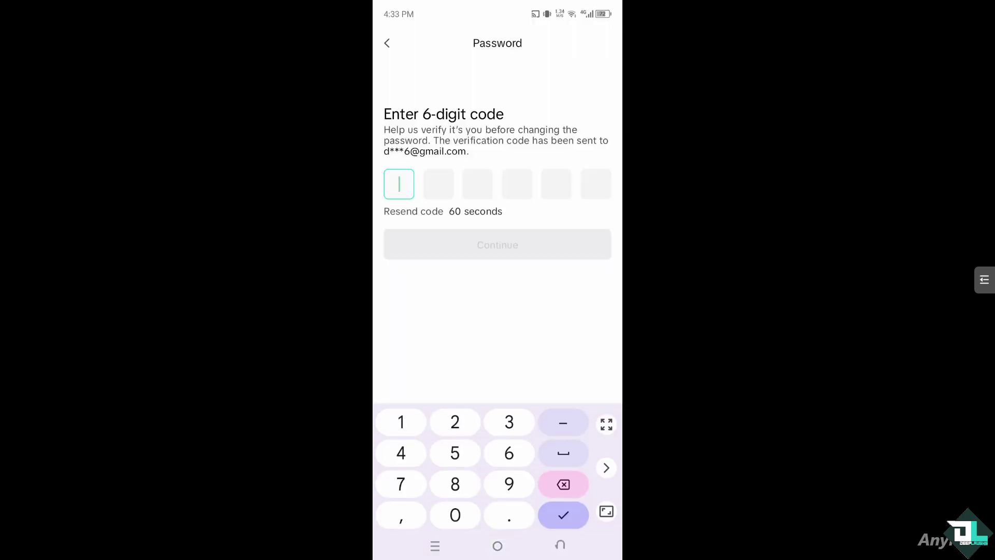